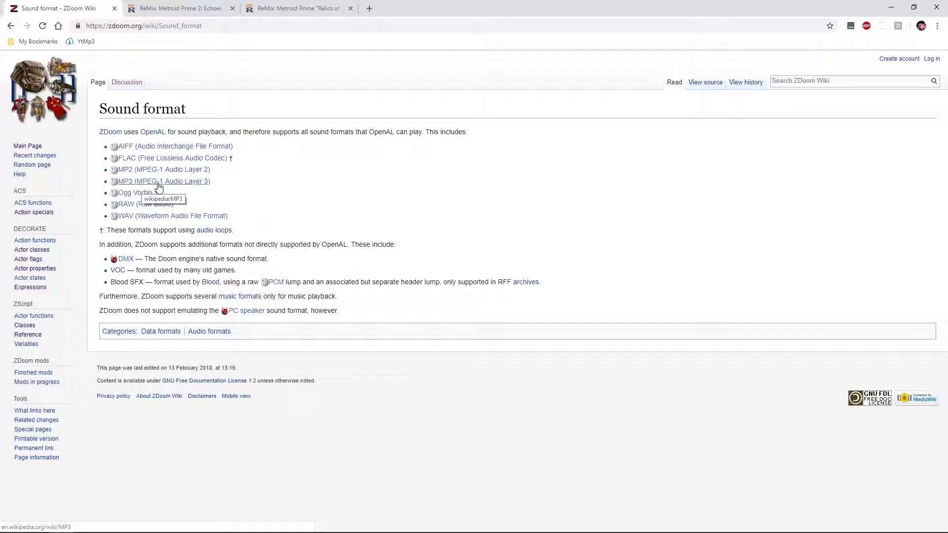
Review the Attack of the Drones and Relics of an Ancient Race remix pages, then close the browser.
{"action": "left_click", "coordinate": [188, 8]}
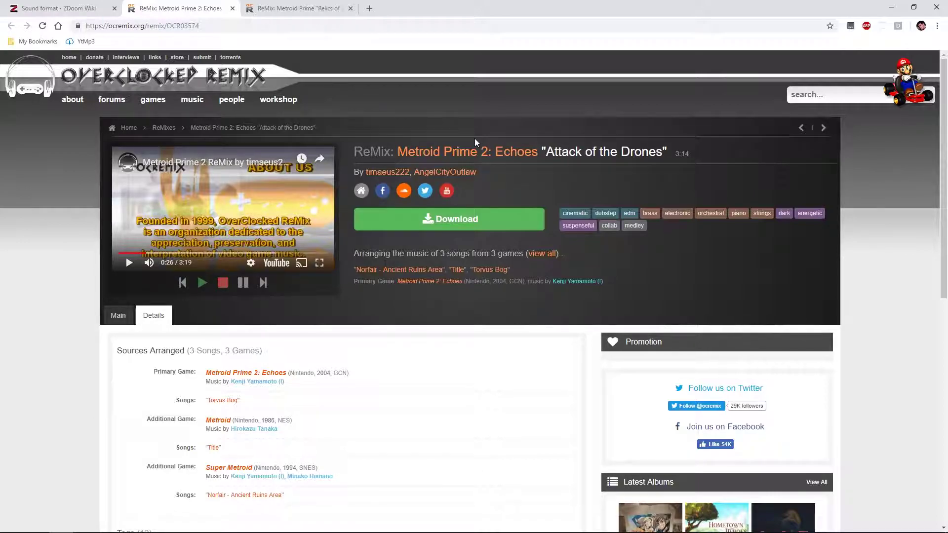
{"action": "left_click", "coordinate": [284, 8]}
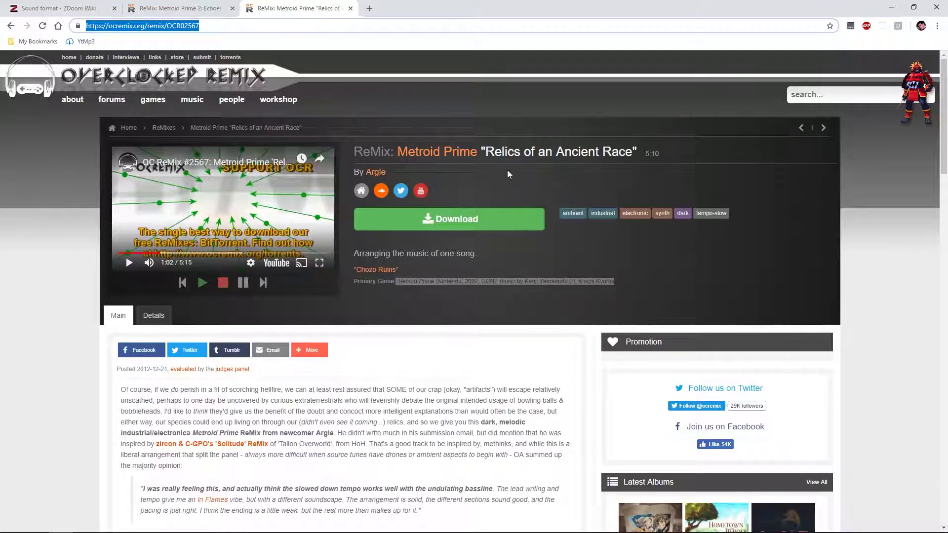
{"action": "left_click", "coordinate": [941, 10]}
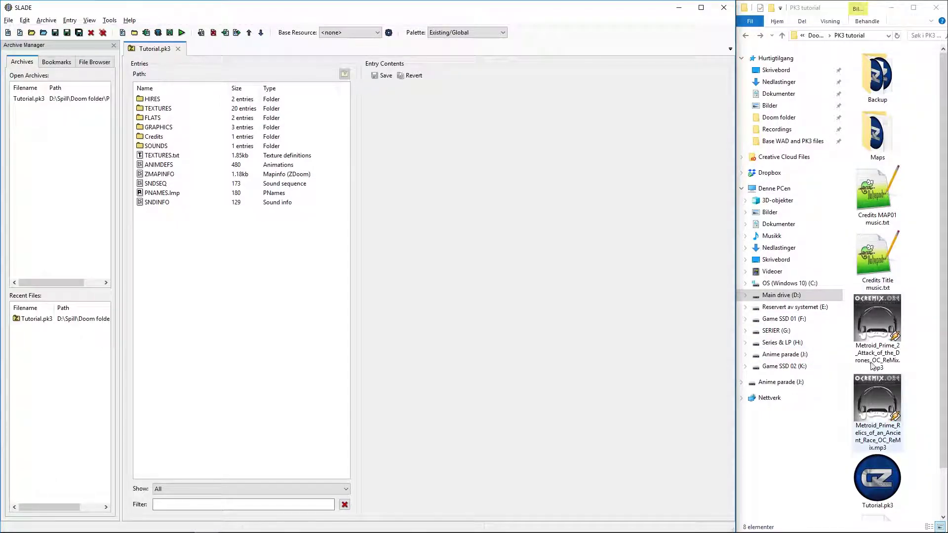
Drag the Credits MAP01 music and Credits Title music text files into the archive.
{"action": "left_click", "coordinate": [877, 400]}
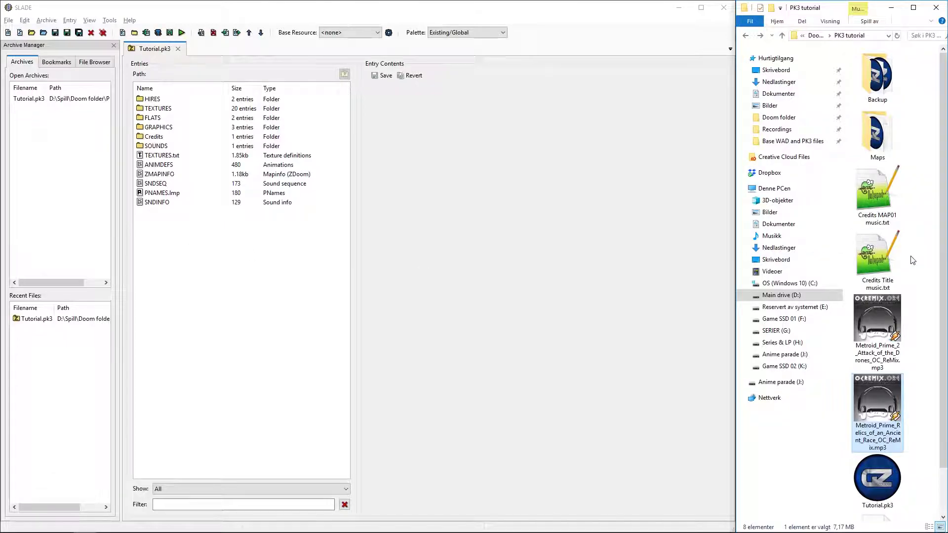
{"action": "left_click", "coordinate": [885, 205]}
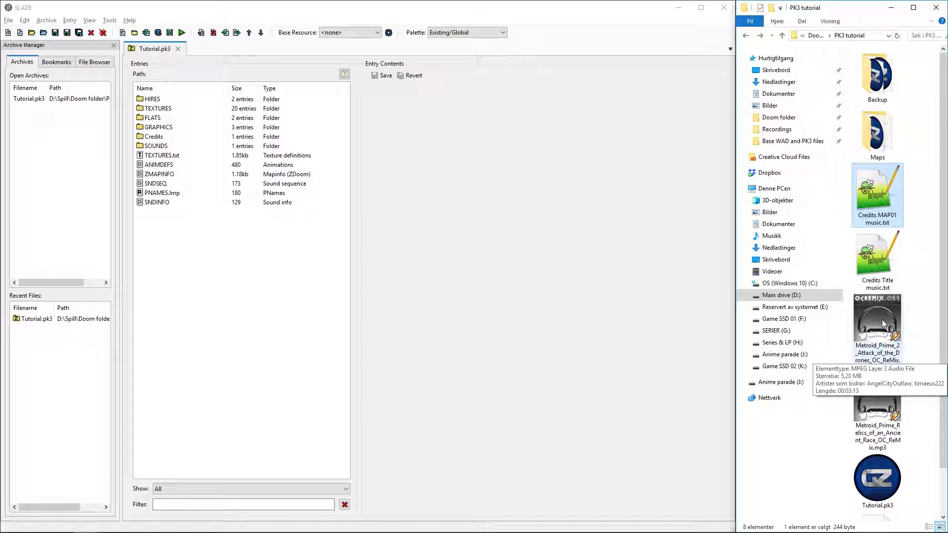
{"action": "left_click", "coordinate": [882, 261], "text": "ctrl"}
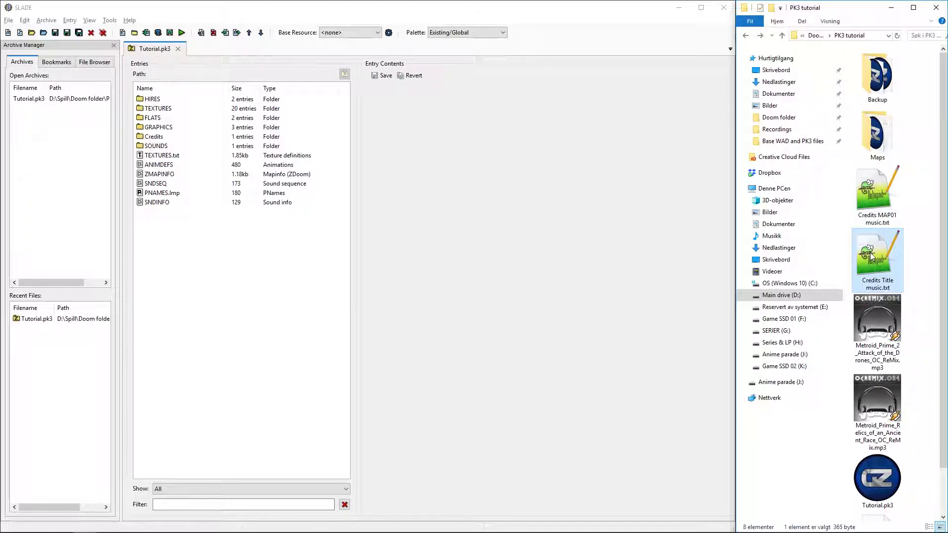
{"action": "left_click_drag", "start_coordinate": [5, 161], "coordinate": [146, 78]}
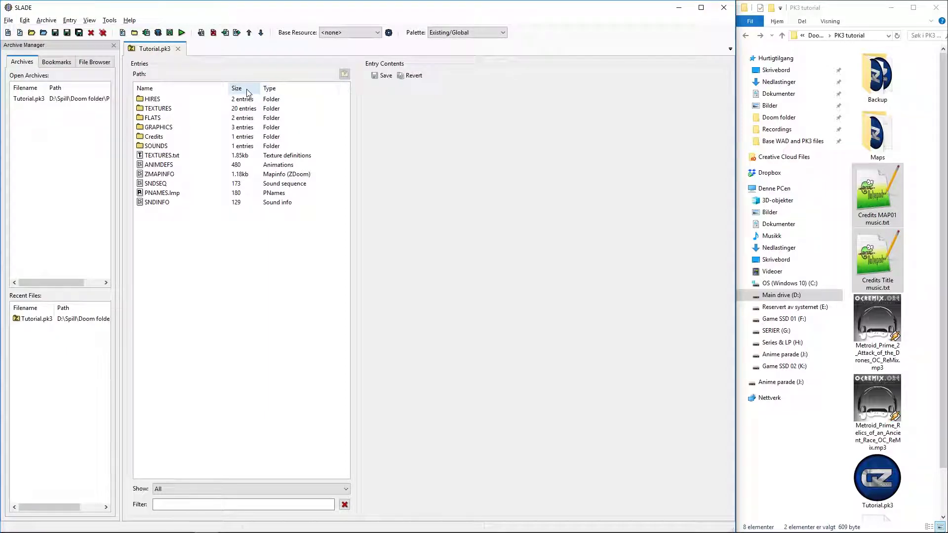
Sort the archive entries alphabetically by name and select the Credits folder.
{"action": "left_click", "coordinate": [270, 89]}
{"action": "left_click", "coordinate": [270, 90]}
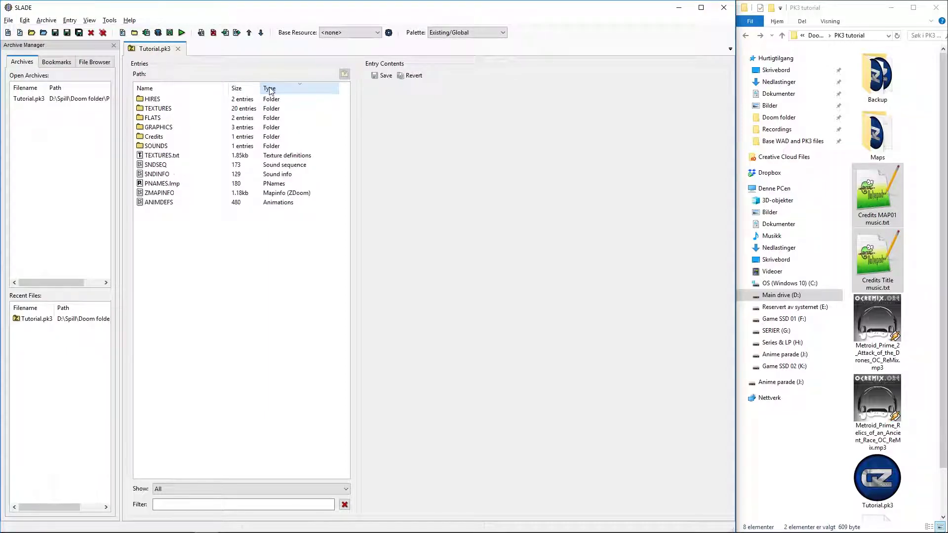
{"action": "left_click", "coordinate": [270, 90]}
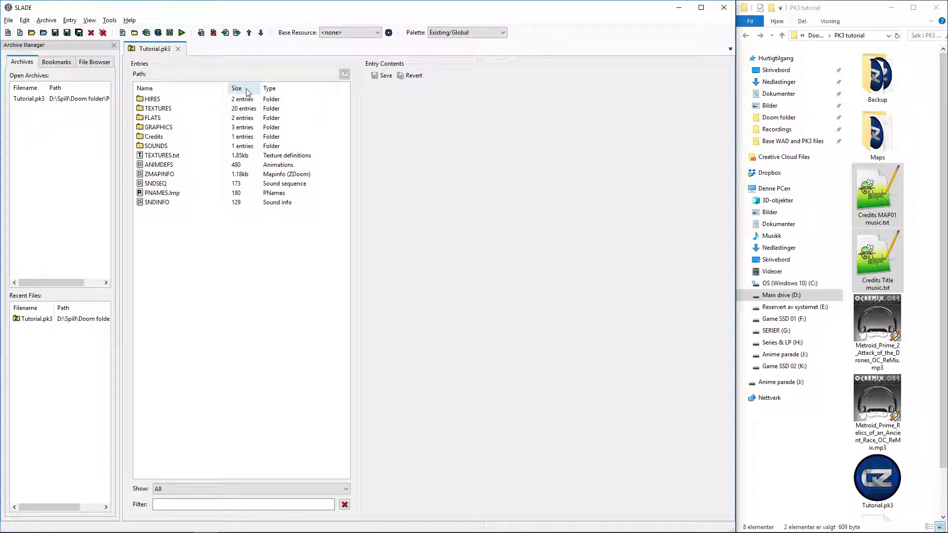
{"action": "left_click", "coordinate": [218, 90]}
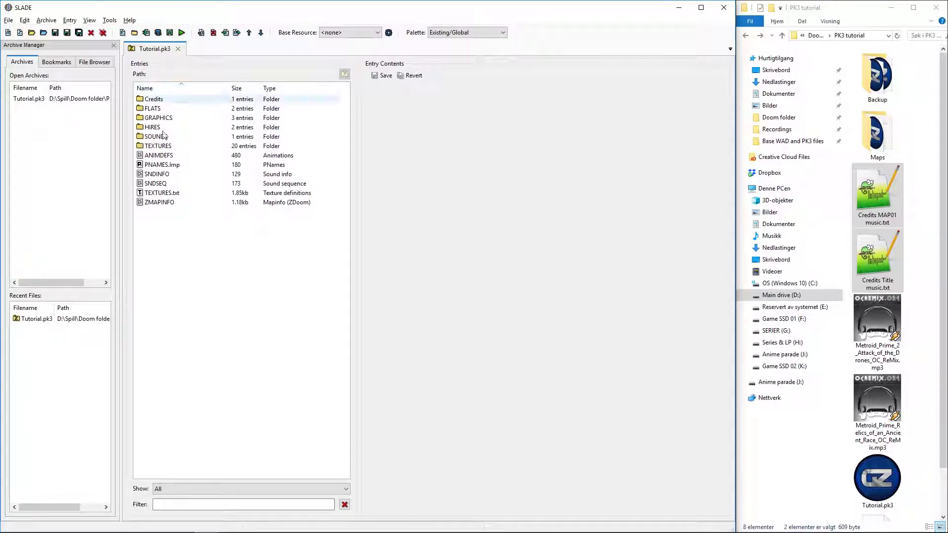
{"action": "left_click", "coordinate": [141, 101]}
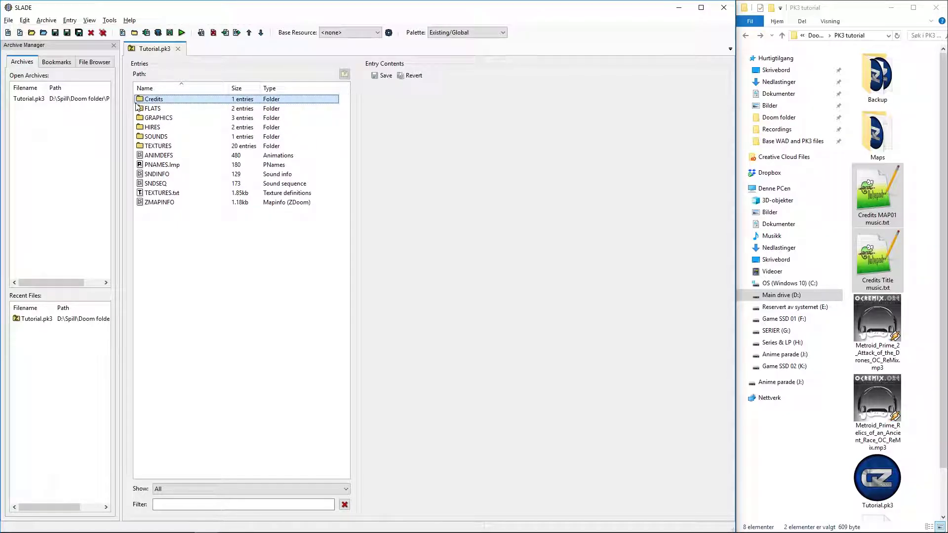
Put Credits MAP01 music.txt and Credits Title music.txt in the Credits folder, save, and view MAP01's text.
{"action": "double_click", "coordinate": [140, 100]}
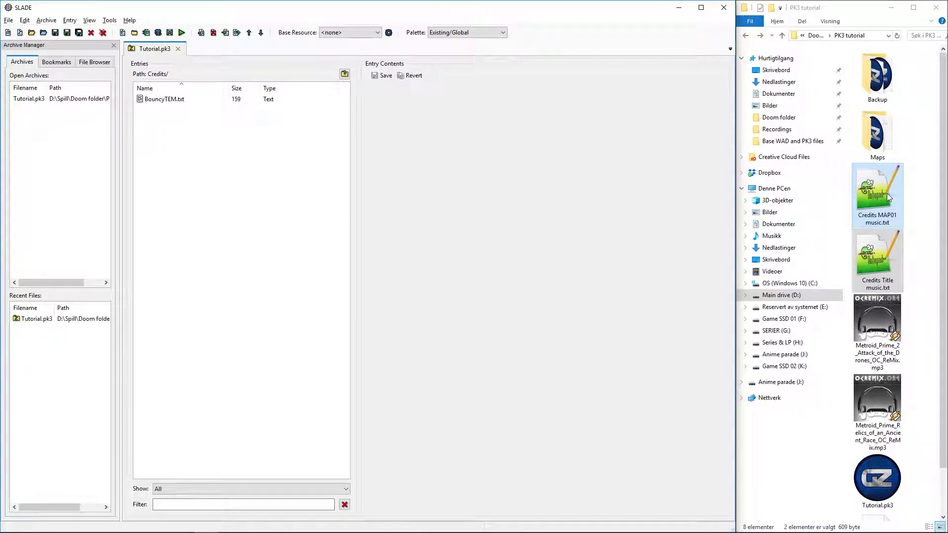
{"action": "left_click_drag", "start_coordinate": [872, 196], "coordinate": [161, 153]}
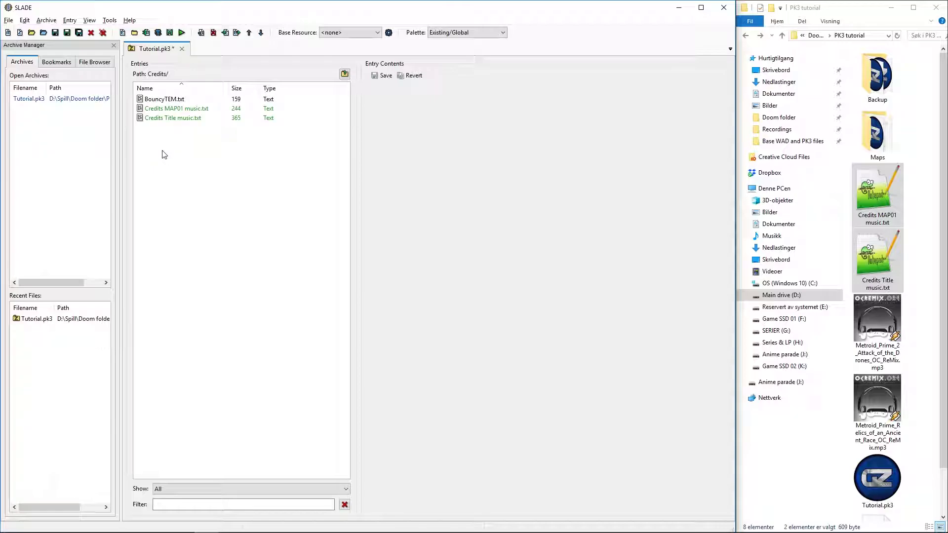
{"action": "key", "text": "ctrl+s"}
{"action": "left_click", "coordinate": [172, 109]}
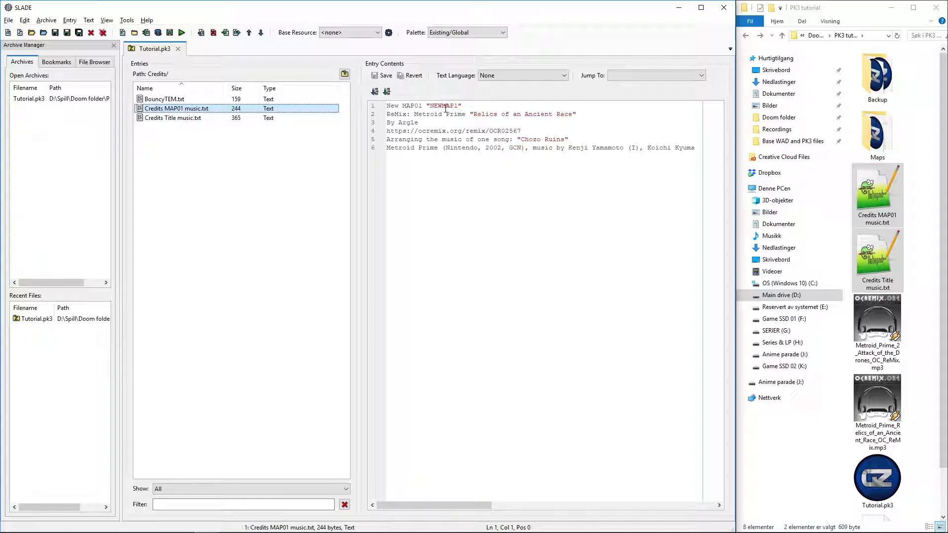
Rename the Attack of the Drones mp3 to NEWMAP1.mp3 using the name copied from the credits text.
{"action": "left_click_drag", "start_coordinate": [432, 106], "coordinate": [456, 108]}
{"action": "key", "text": "ctrl+c"}
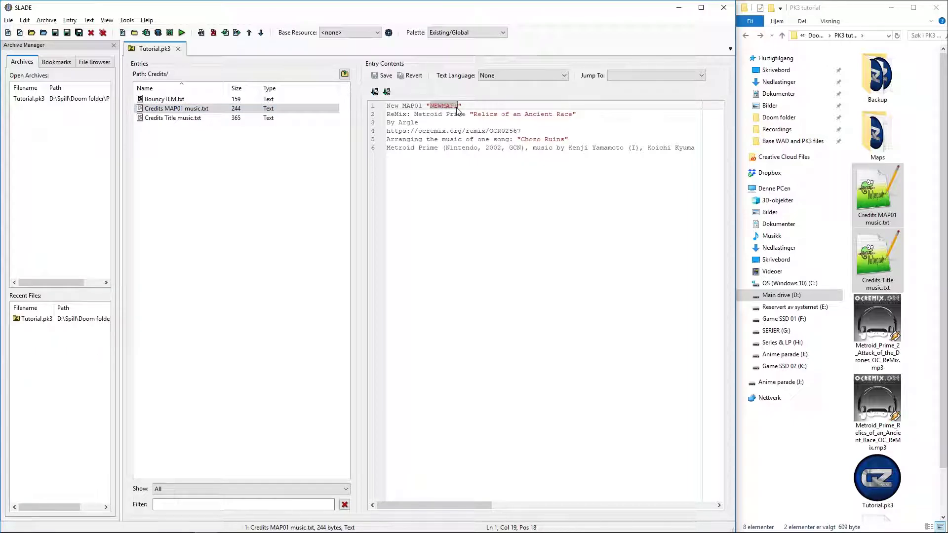
{"action": "left_click", "coordinate": [876, 312]}
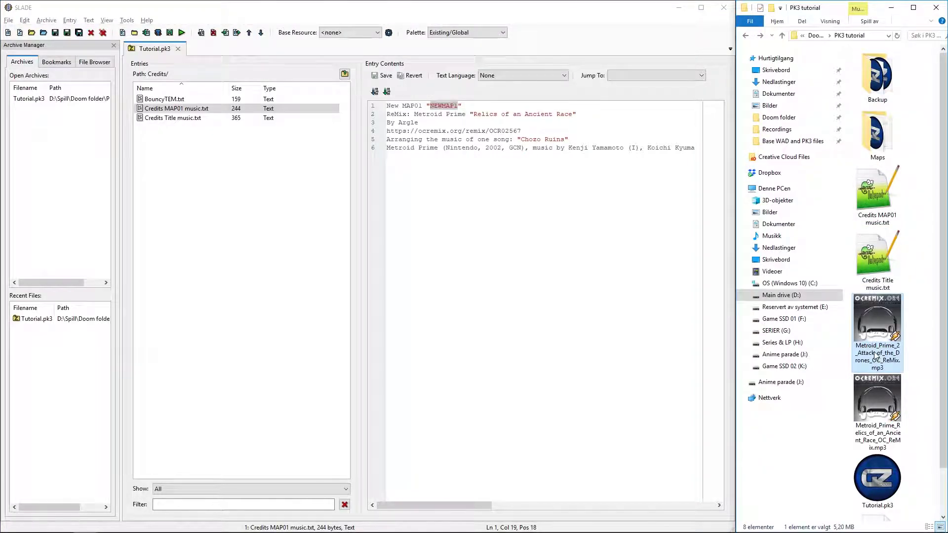
{"action": "left_click", "coordinate": [875, 355]}
{"action": "key", "text": "ctrl+v"}
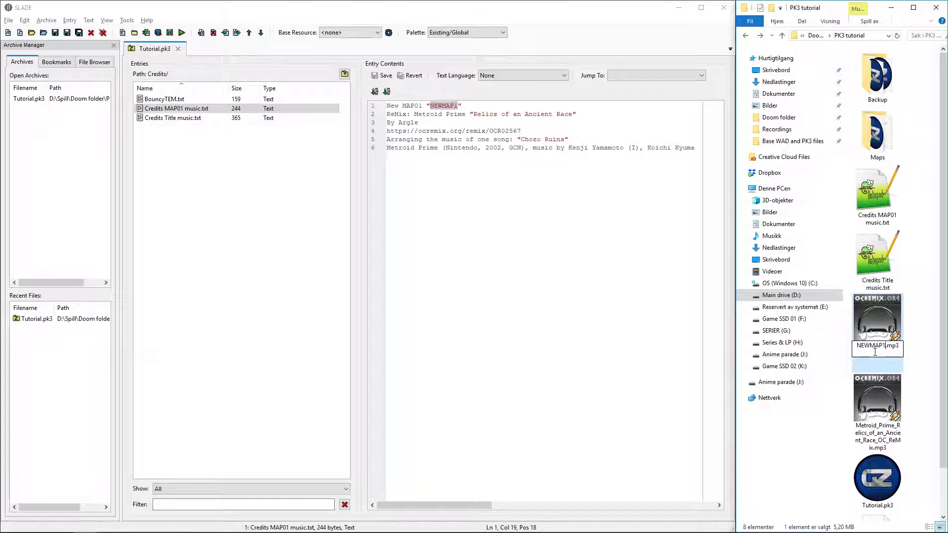
{"action": "key", "text": "Return"}
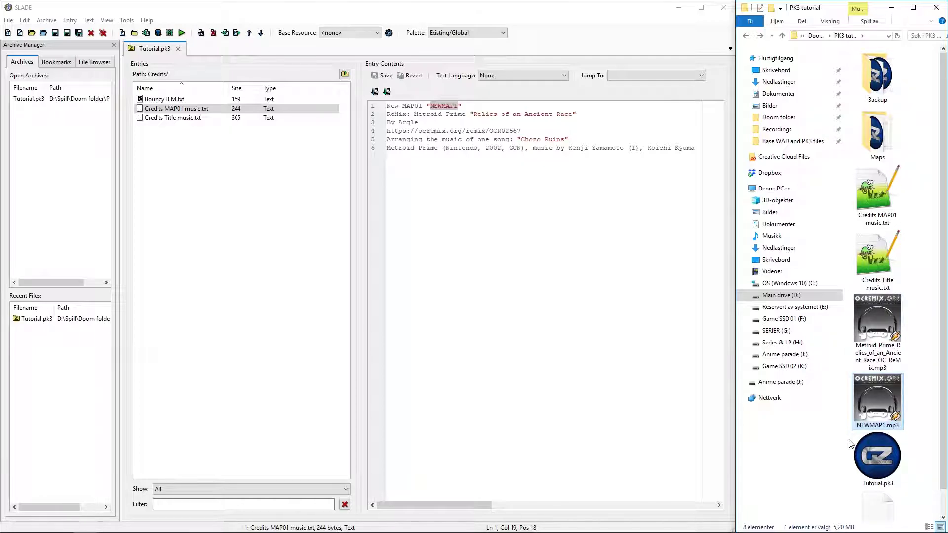
{"action": "mouse_move", "coordinate": [863, 429]}
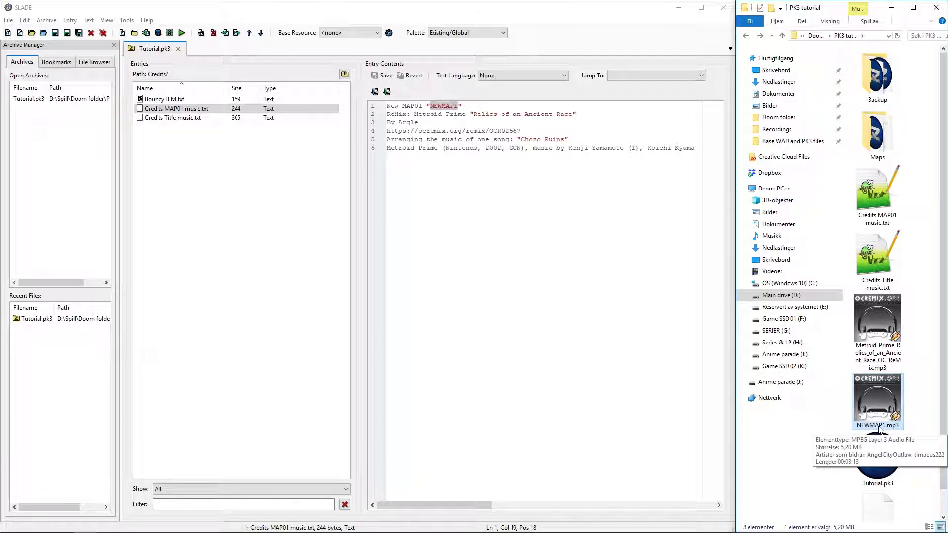
{"action": "left_click", "coordinate": [870, 318]}
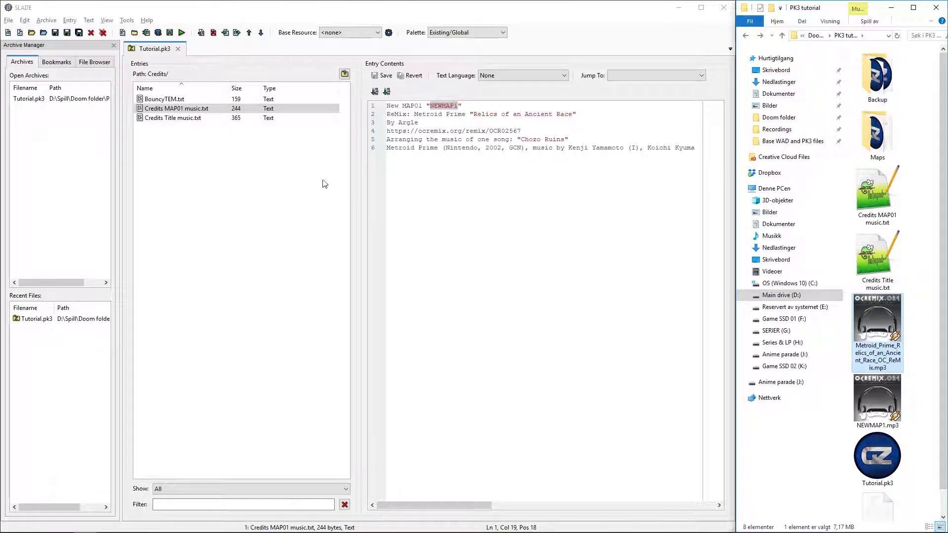
Select the title music name d_dm2ttl in Credits Title music.txt and go back over the mp3 files.
{"action": "left_click", "coordinate": [151, 118]}
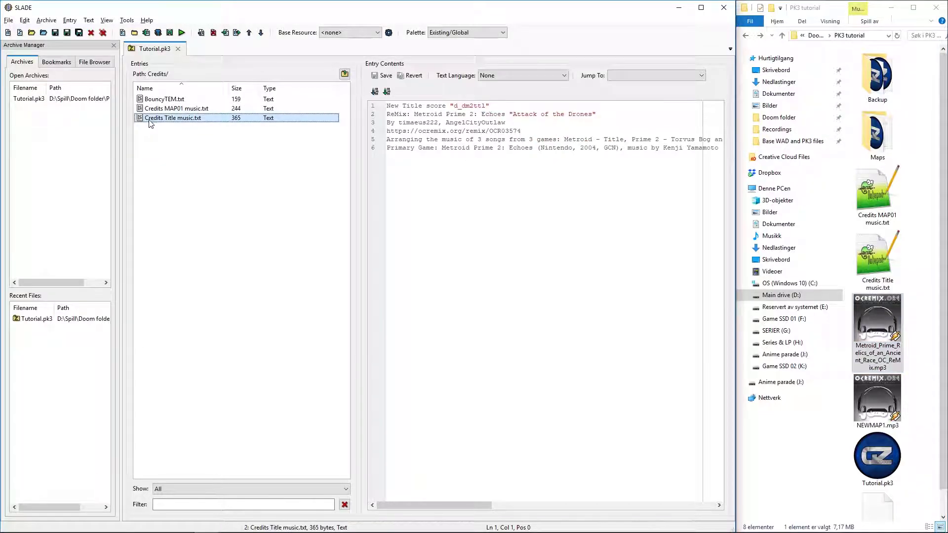
{"action": "left_click_drag", "start_coordinate": [452, 106], "coordinate": [482, 106]}
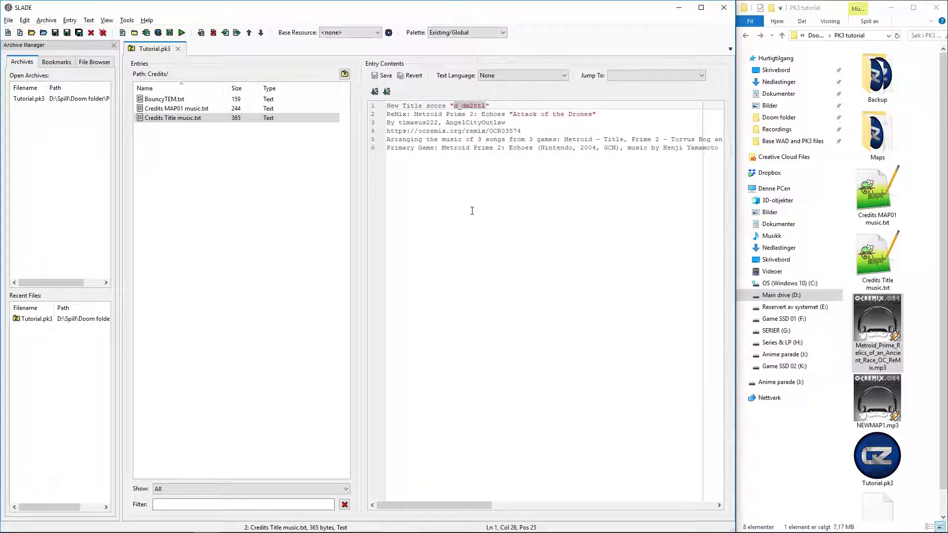
{"action": "left_click", "coordinate": [879, 364]}
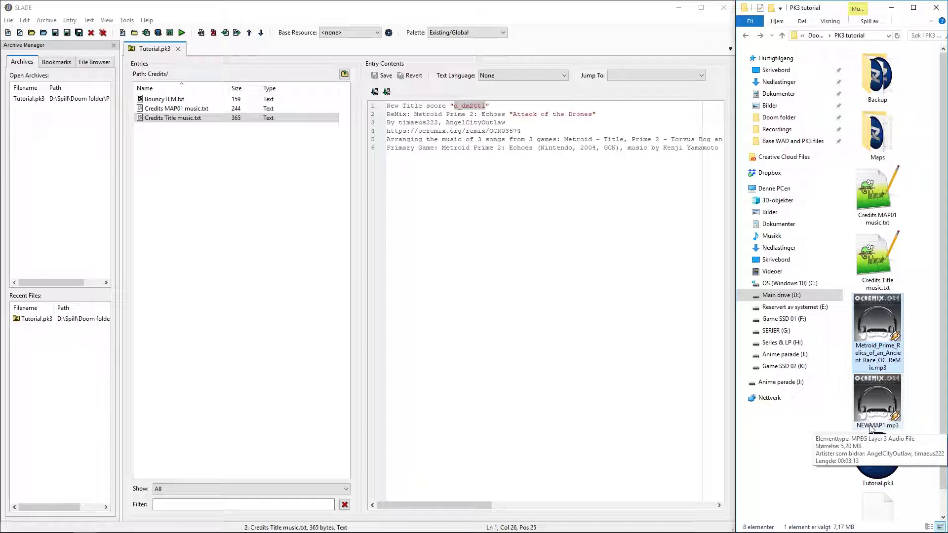
{"action": "left_click", "coordinate": [882, 395]}
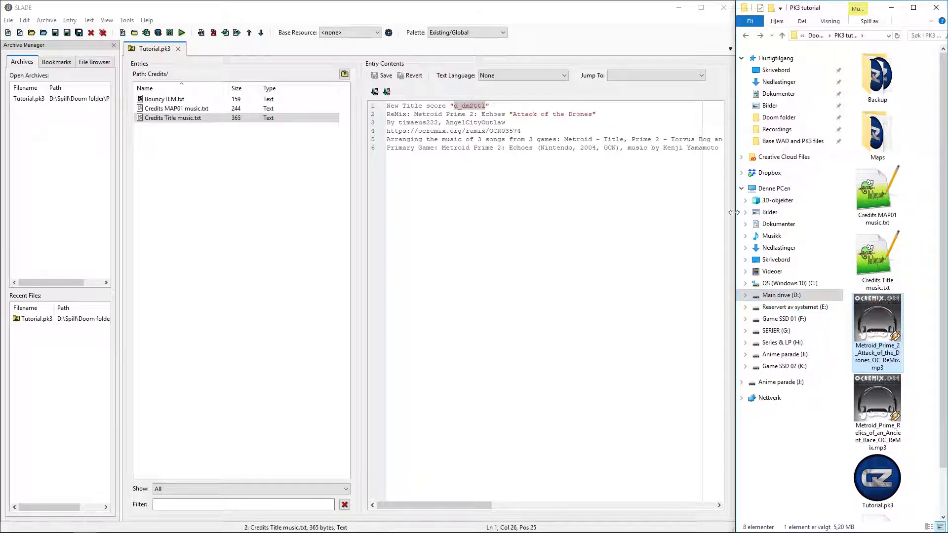
{"action": "left_click", "coordinate": [866, 437]}
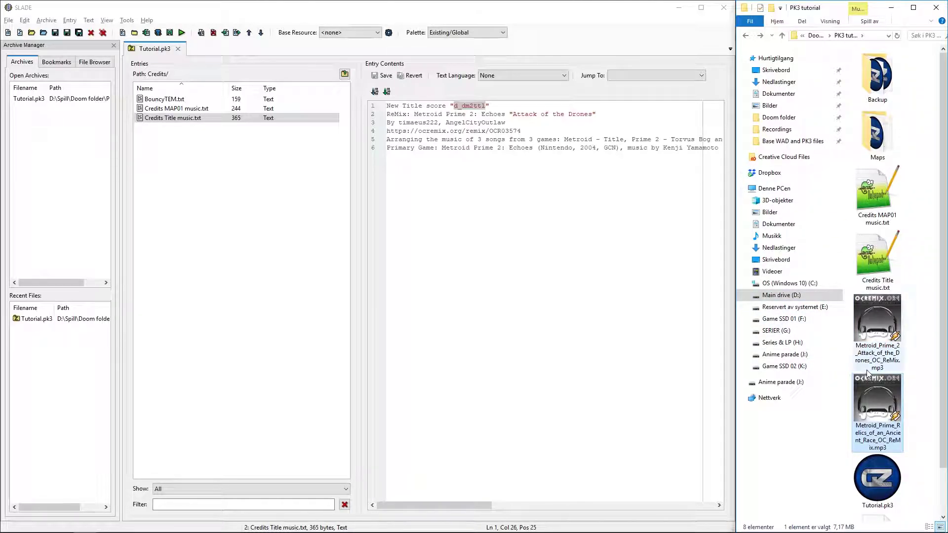
{"action": "left_click", "coordinate": [876, 358]}
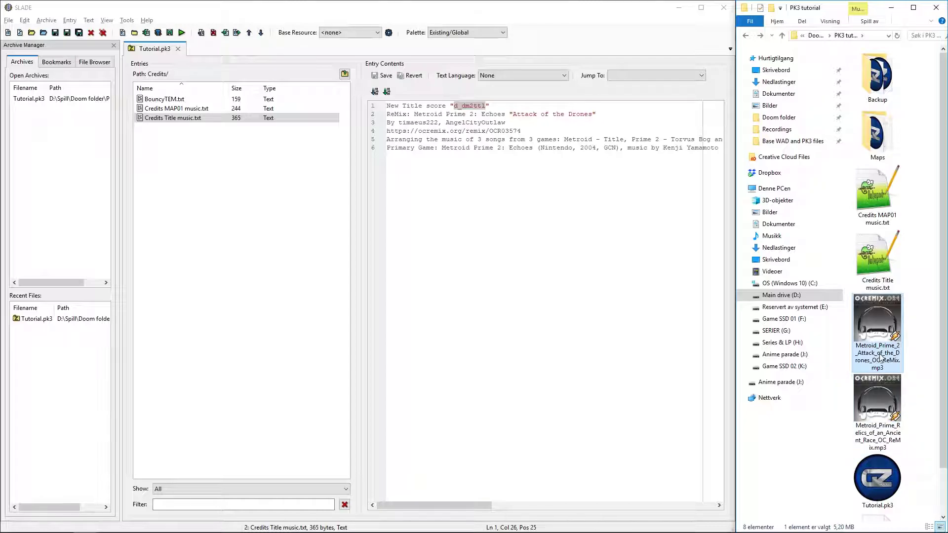
Rename the Attack of the Drones mp3 to d_dm2ttl.mp3.
{"action": "left_click", "coordinate": [881, 356]}
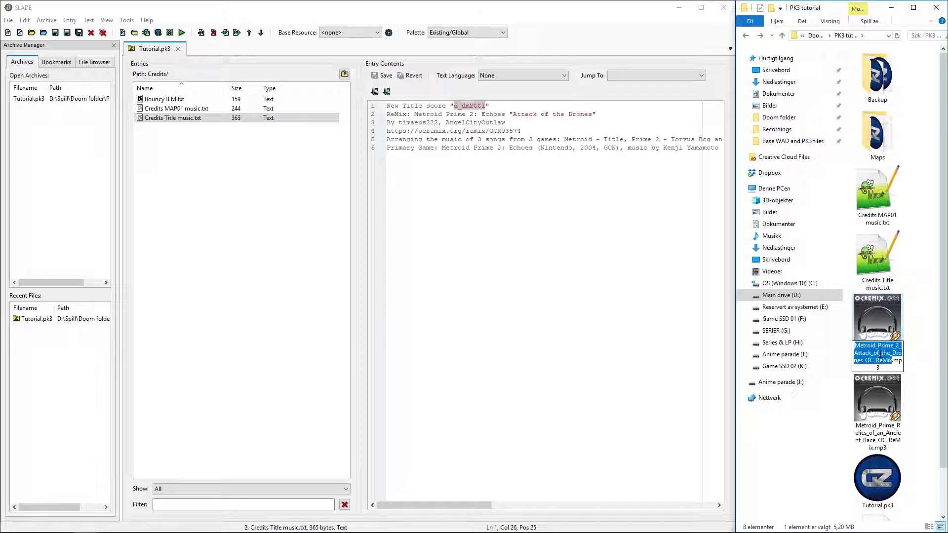
{"action": "type", "text": "d_dm2ttl"}
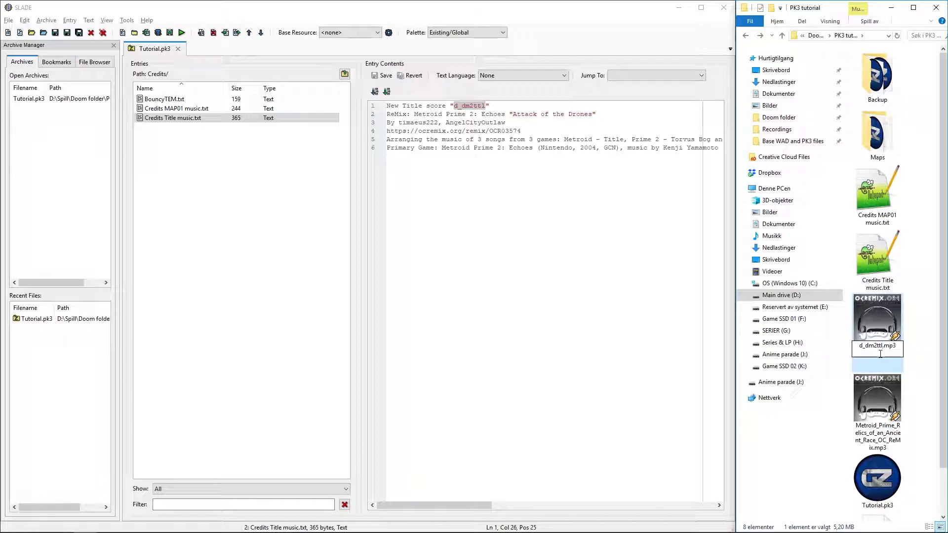
{"action": "key", "text": "Return"}
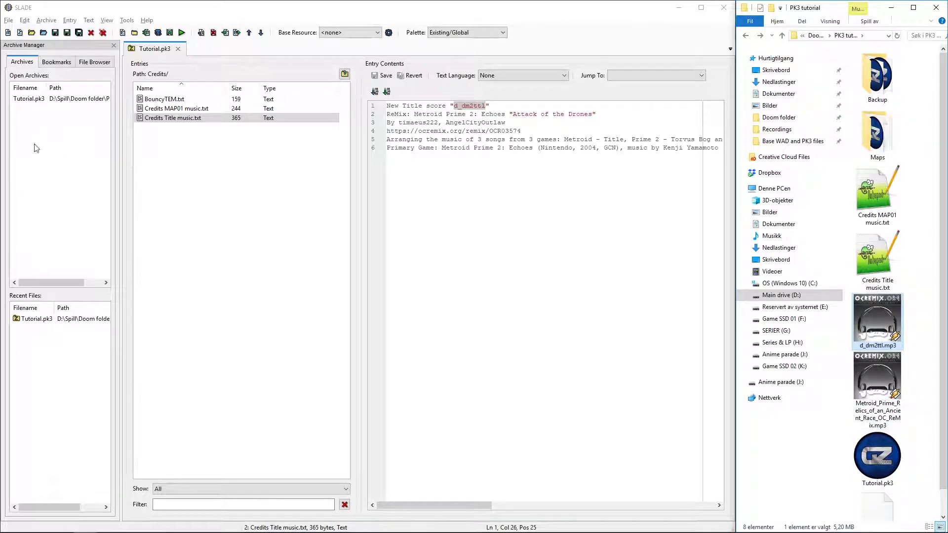
Copy NEWMAP1 from the MAP01 credits note, rename the Relics mp3 to NEWMAP1.mp3, and return to the archive root.
{"action": "left_click", "coordinate": [178, 109]}
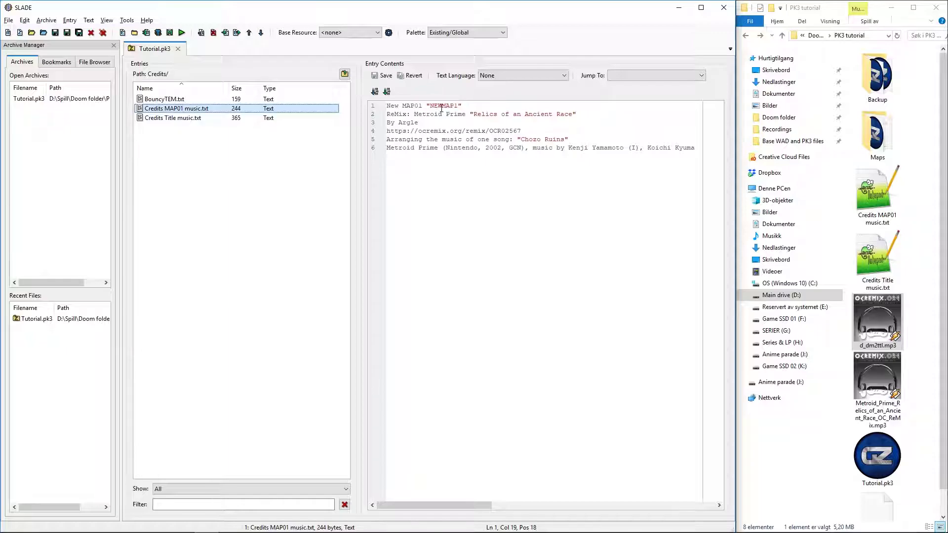
{"action": "left_click_drag", "start_coordinate": [430, 105], "coordinate": [460, 101]}
{"action": "key", "text": "ctrl+c"}
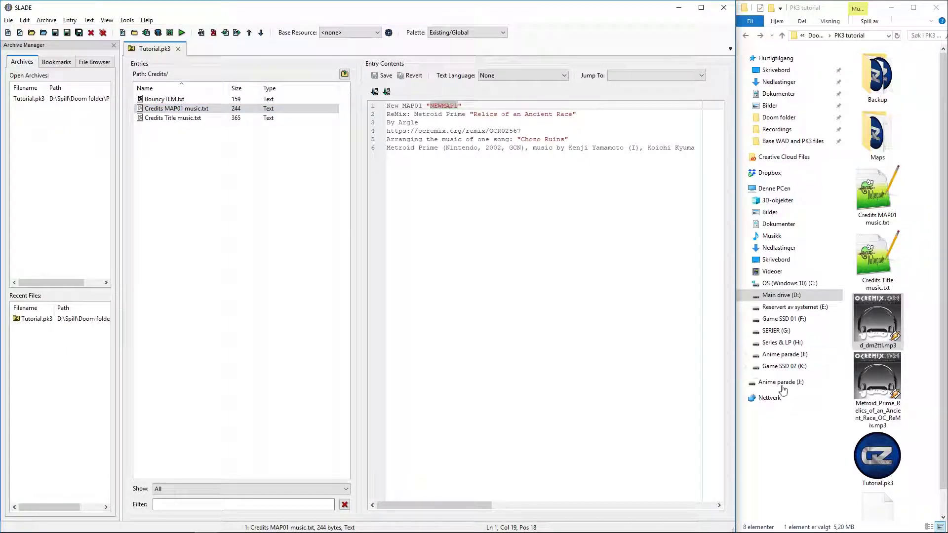
{"action": "left_click", "coordinate": [875, 417]}
{"action": "left_click", "coordinate": [875, 415]}
{"action": "key", "text": "ctrl+v"}
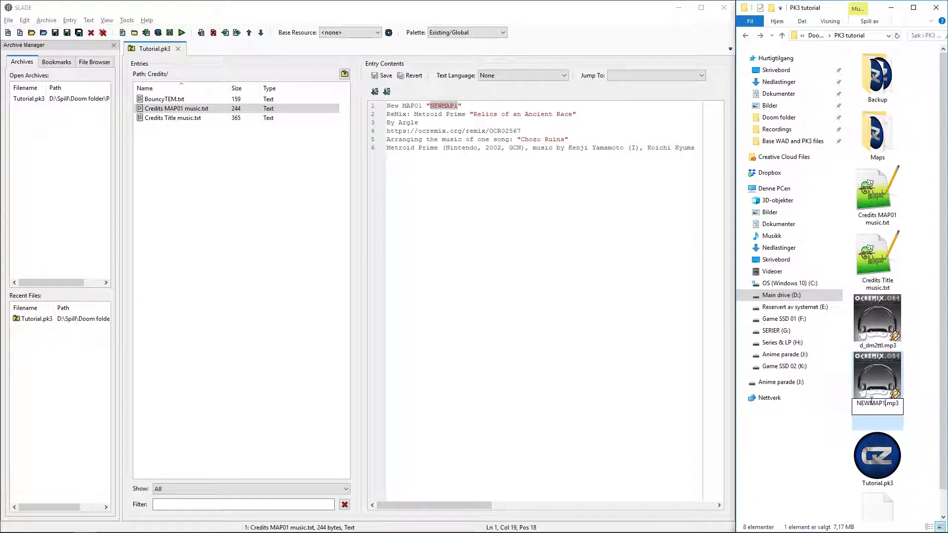
{"action": "key", "text": "Return"}
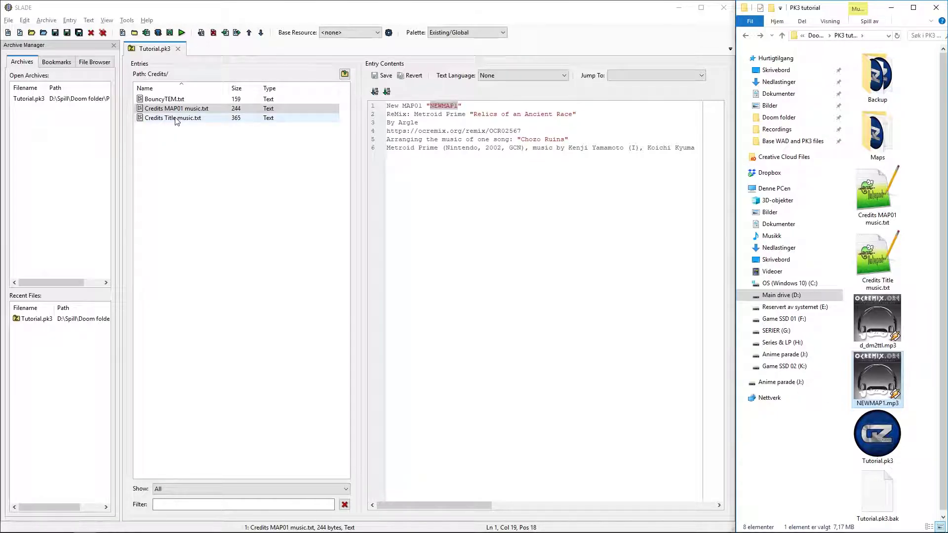
{"action": "key", "text": "BackSpace"}
{"action": "left_click", "coordinate": [180, 158]}
{"action": "key", "text": "BackSpace"}
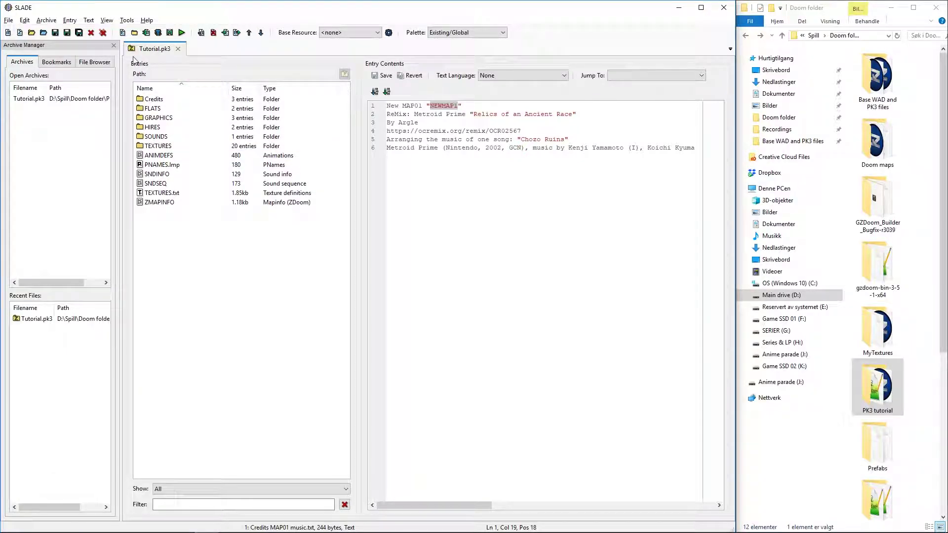
Create a root directory named MUSIC, replacing the mistyped SOUNDS, then save and open it.
{"action": "left_click", "coordinate": [135, 33]}
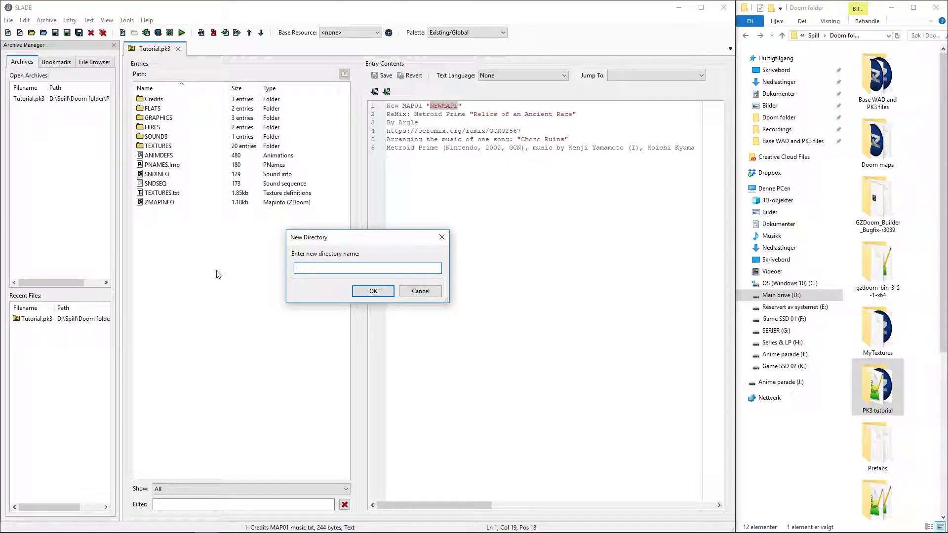
{"action": "type", "text": "SOUNDS"}
{"action": "key", "text": "ctrl+a"}
{"action": "key", "text": "BackSpace"}
{"action": "type", "text": "MUSIC"}
{"action": "key", "text": "Return"}
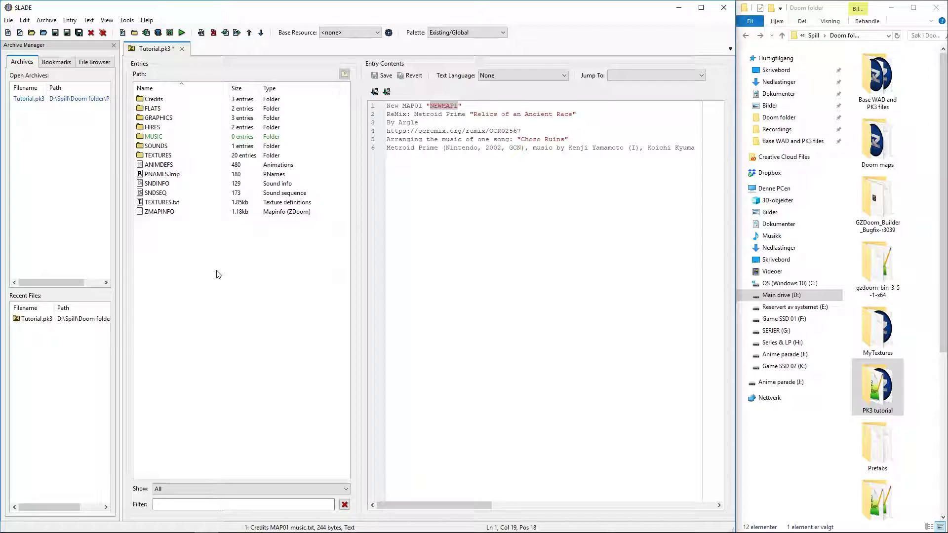
{"action": "key", "text": "ctrl+s"}
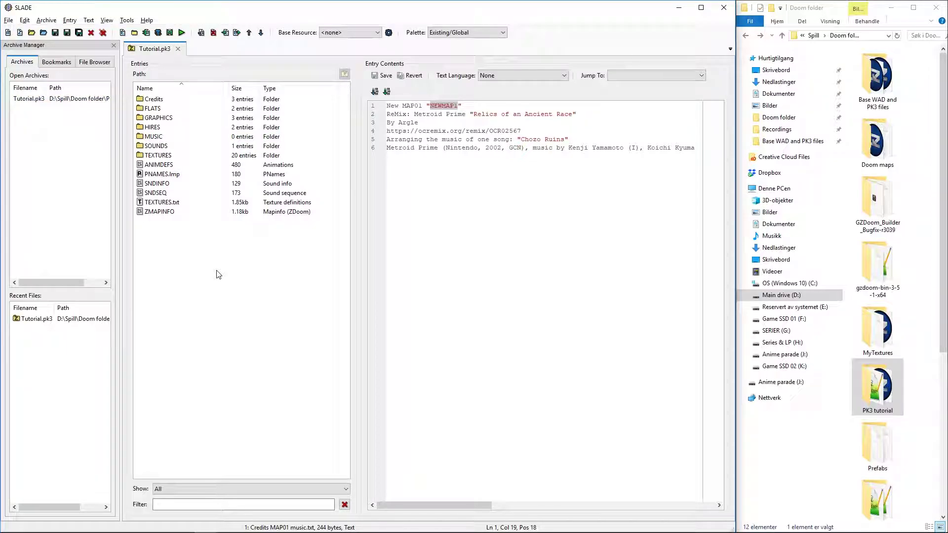
{"action": "double_click", "coordinate": [153, 136]}
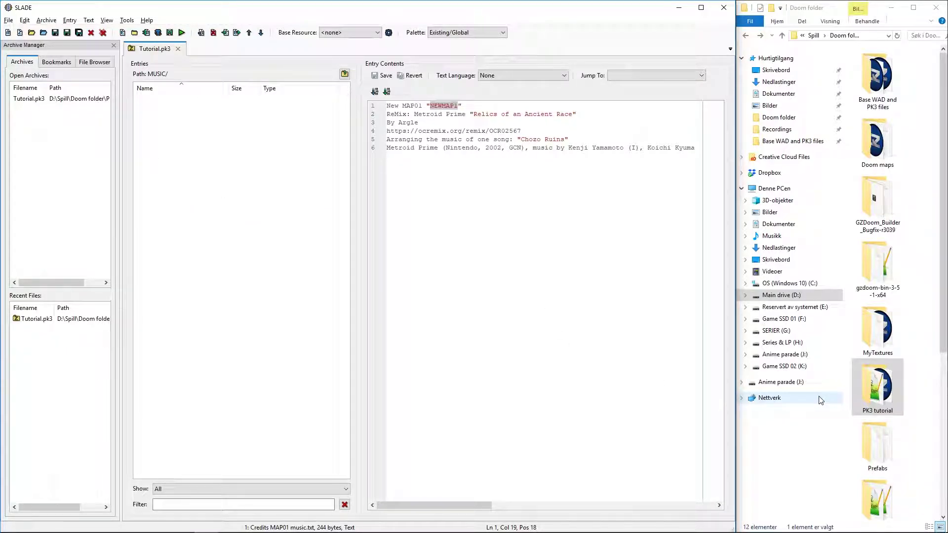
Drag NEWMAP1.mp3 and d_dm2ttl.mp3 into the MUSIC folder, save Tutorial.pk3, and return to root.
{"action": "left_click", "coordinate": [760, 36]}
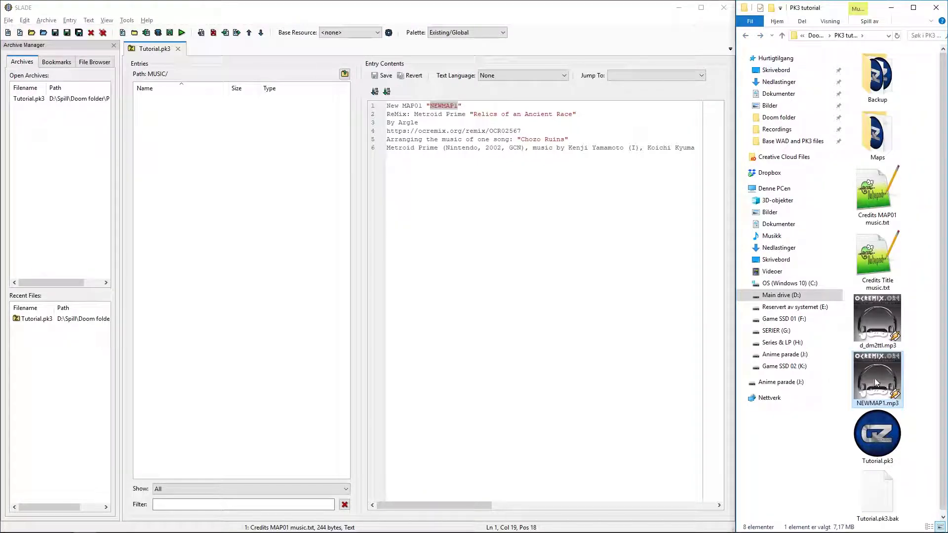
{"action": "key", "text": "shift+Up"}
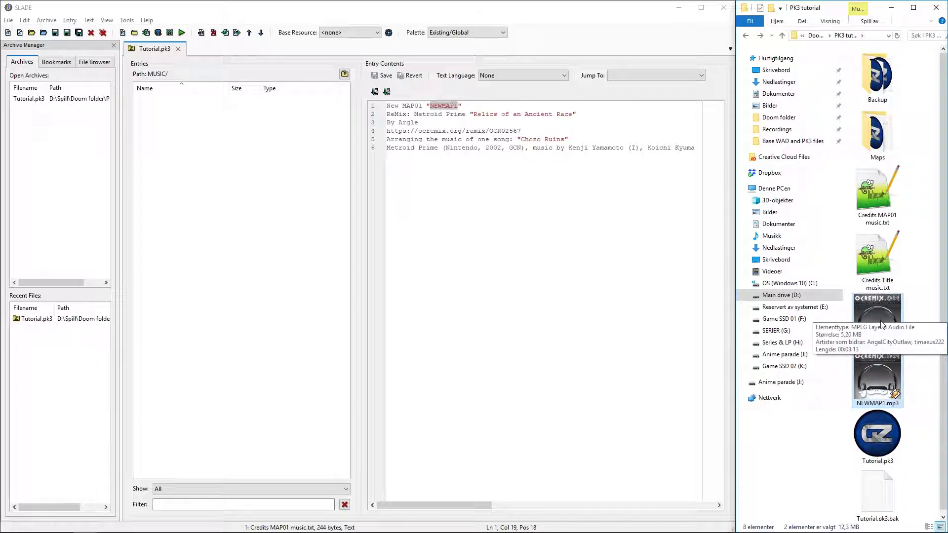
{"action": "left_click_drag", "start_coordinate": [882, 323], "coordinate": [190, 170]}
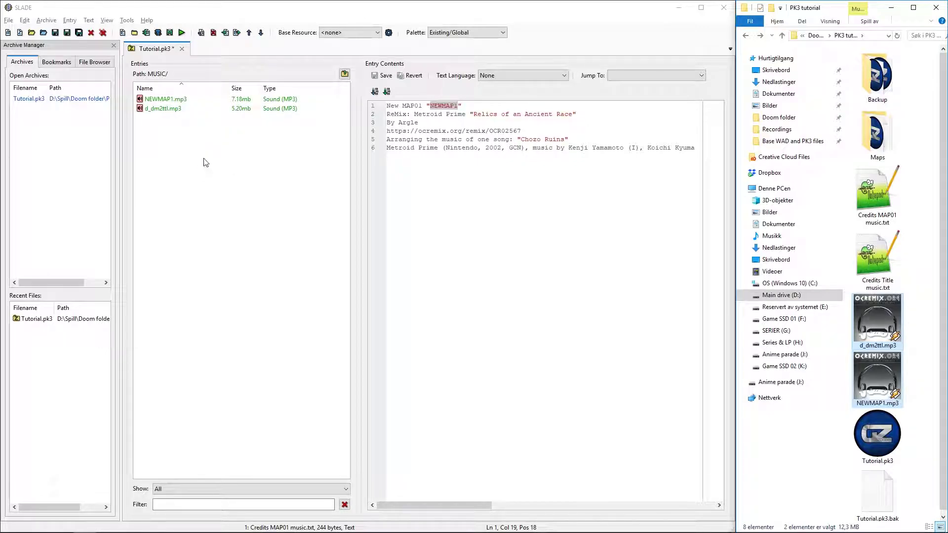
{"action": "left_click", "coordinate": [197, 169]}
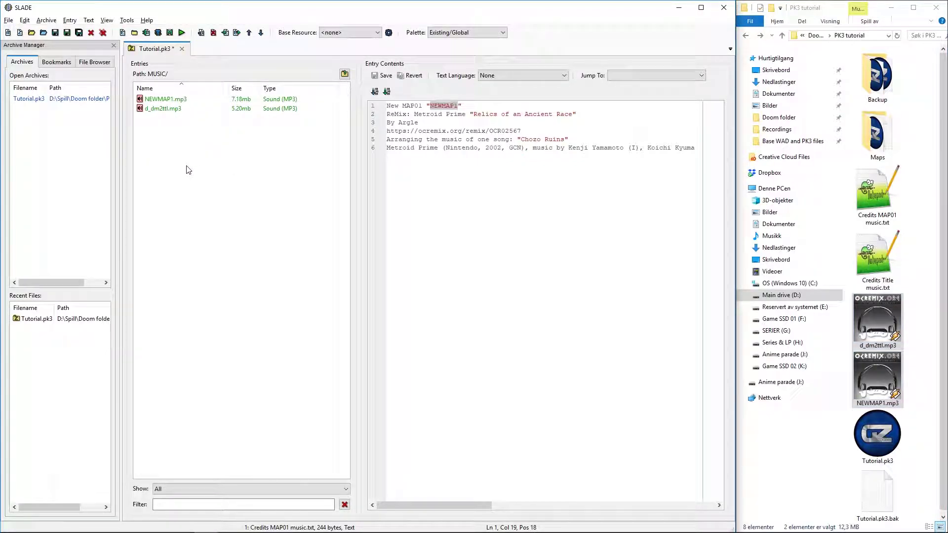
{"action": "key", "text": "ctrl+s"}
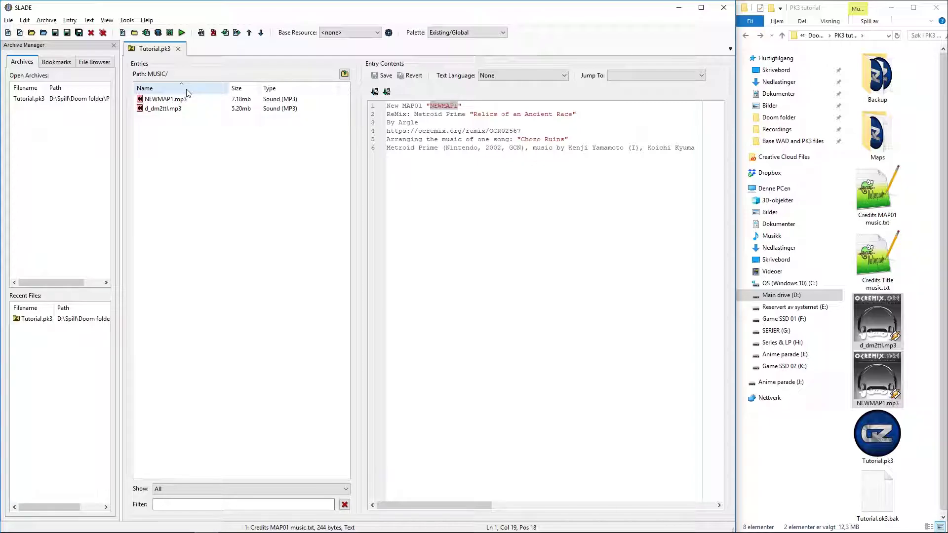
{"action": "key", "text": "BackSpace"}
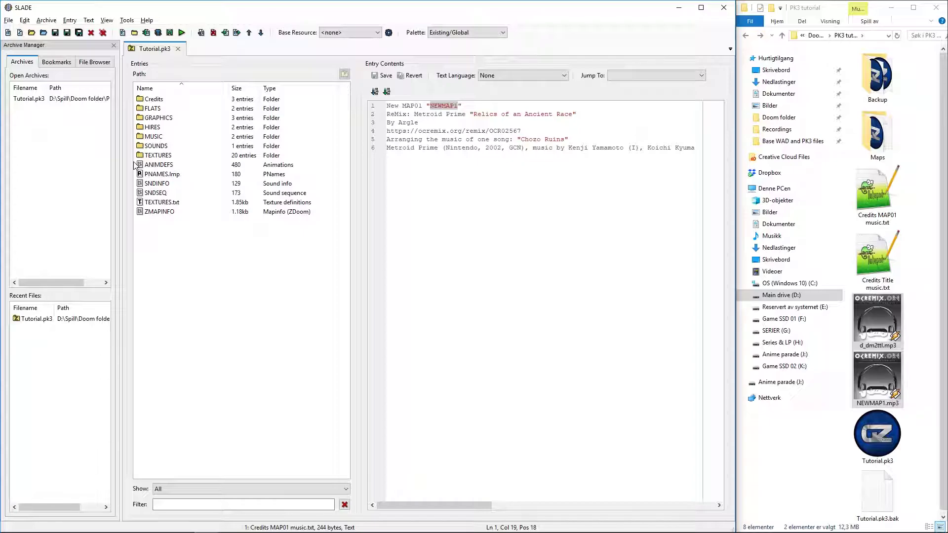
In ZMAPINFO, change MAP01's music from d_runnin to NEWMAP1 and save the entry.
{"action": "left_click", "coordinate": [147, 213]}
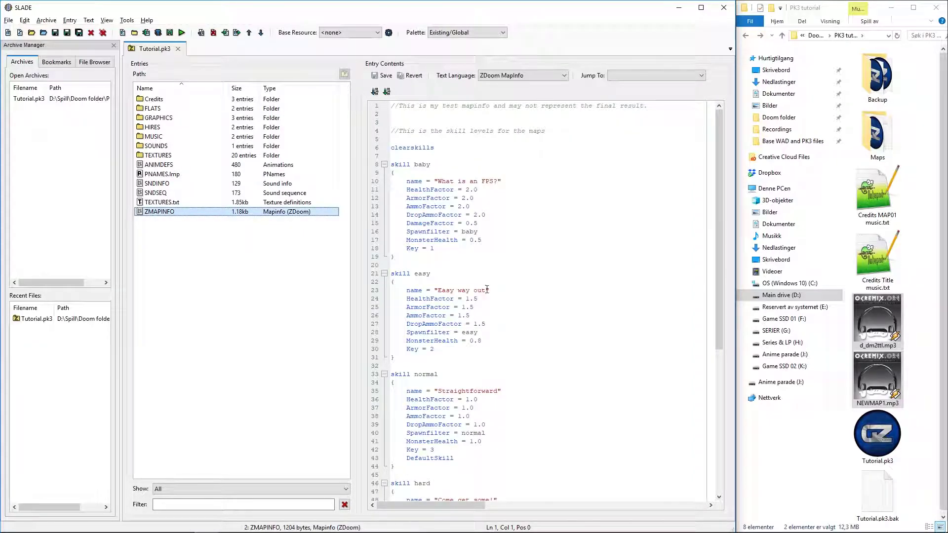
{"action": "scroll", "coordinate": [518, 325], "scroll_direction": "down", "scroll_amount": 7}
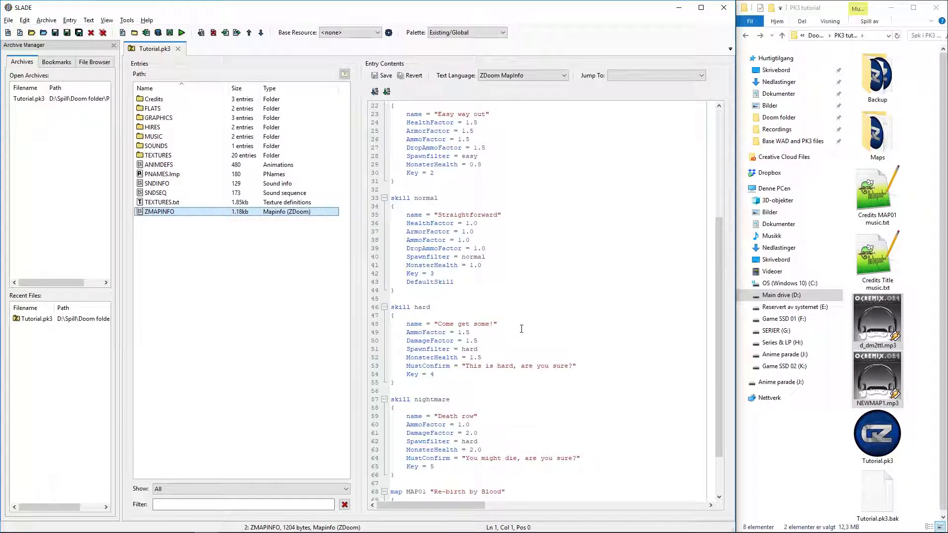
{"action": "scroll", "coordinate": [520, 330], "scroll_direction": "down", "scroll_amount": 3}
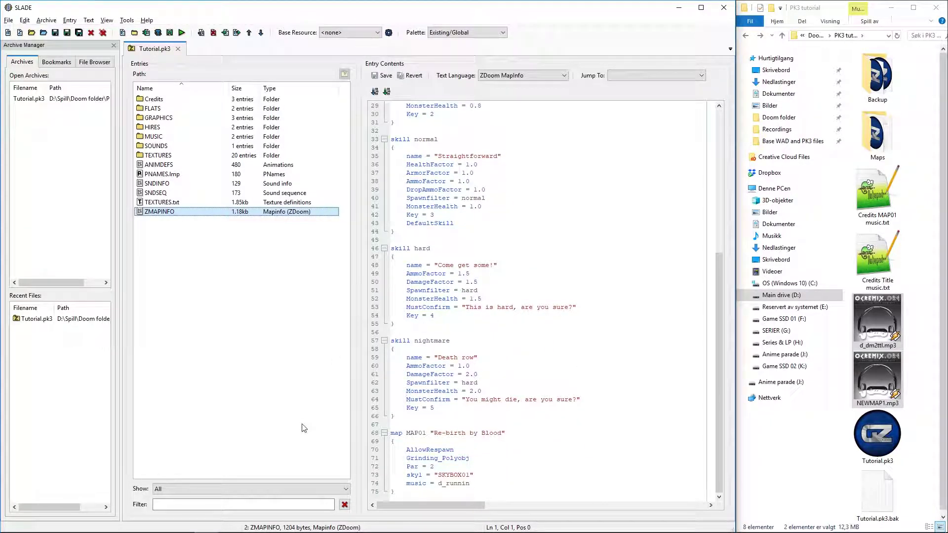
{"action": "left_click_drag", "start_coordinate": [440, 484], "coordinate": [472, 488]}
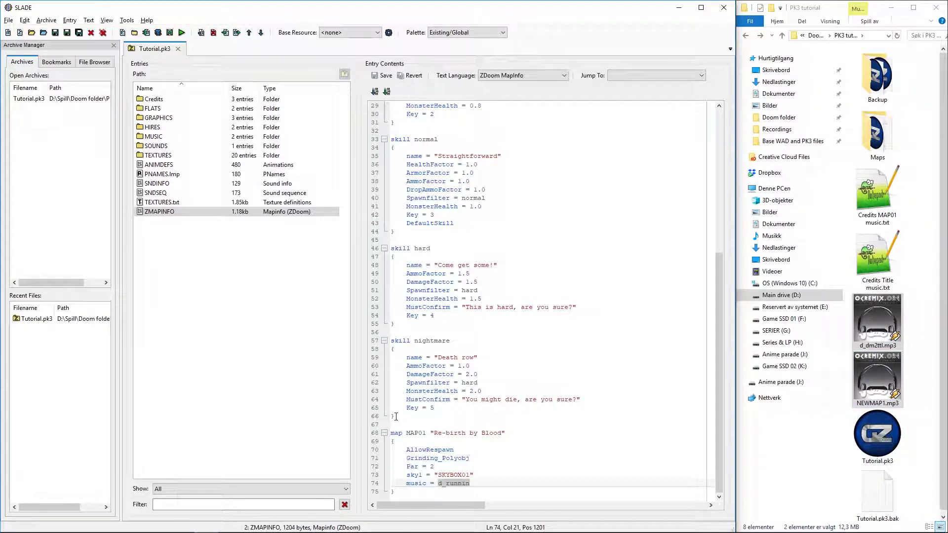
{"action": "type", "text": "NEWMAP1"}
{"action": "key", "text": "ctrl+s"}
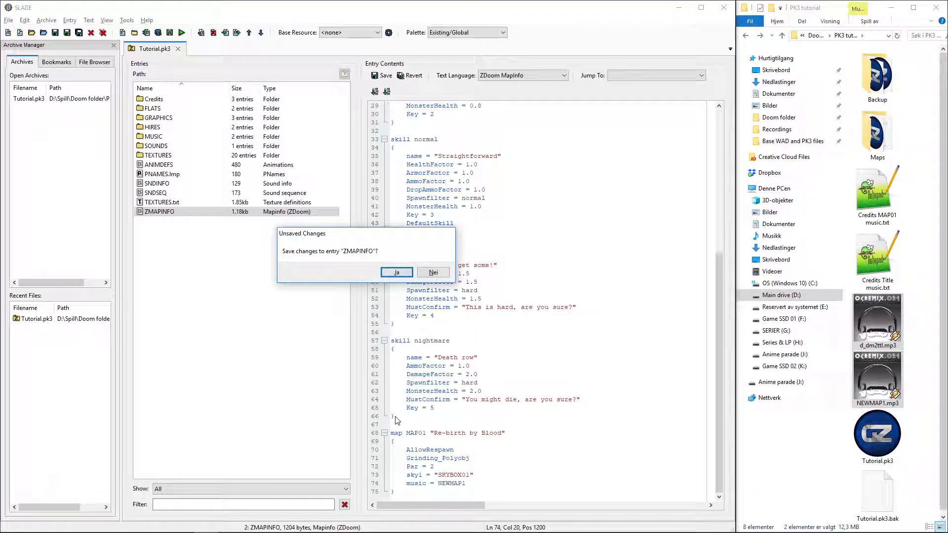
{"action": "key", "text": "Return"}
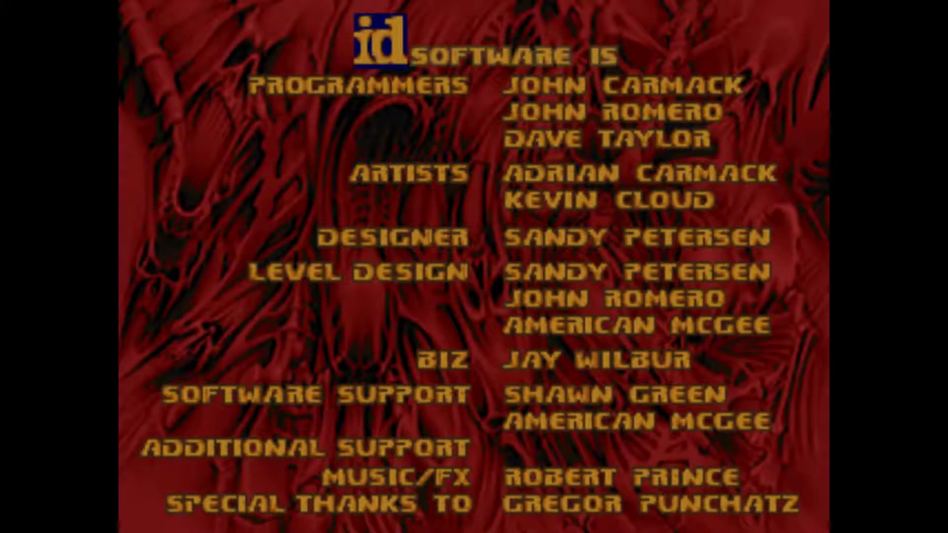
Bring up the Blood Rain main menu over the GZDoom credits screen.
{"action": "key", "text": "Escape"}
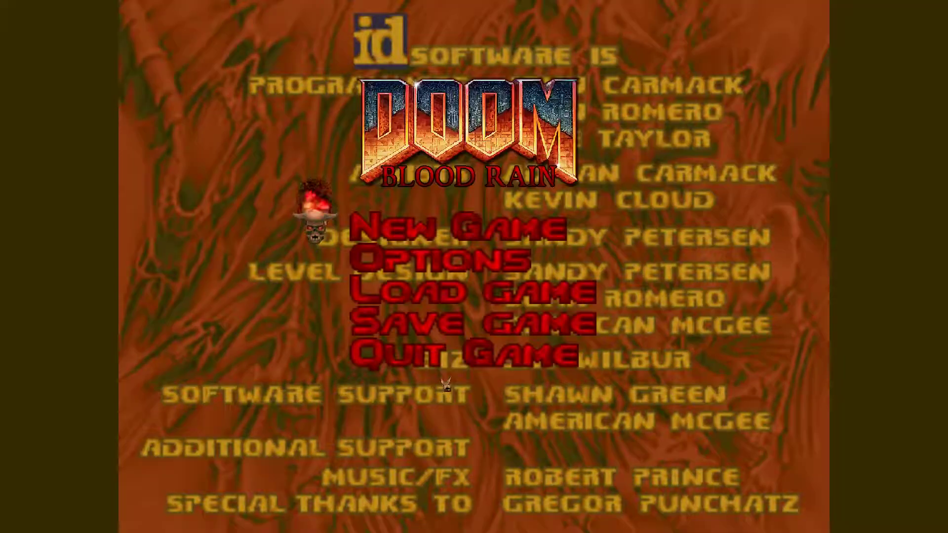